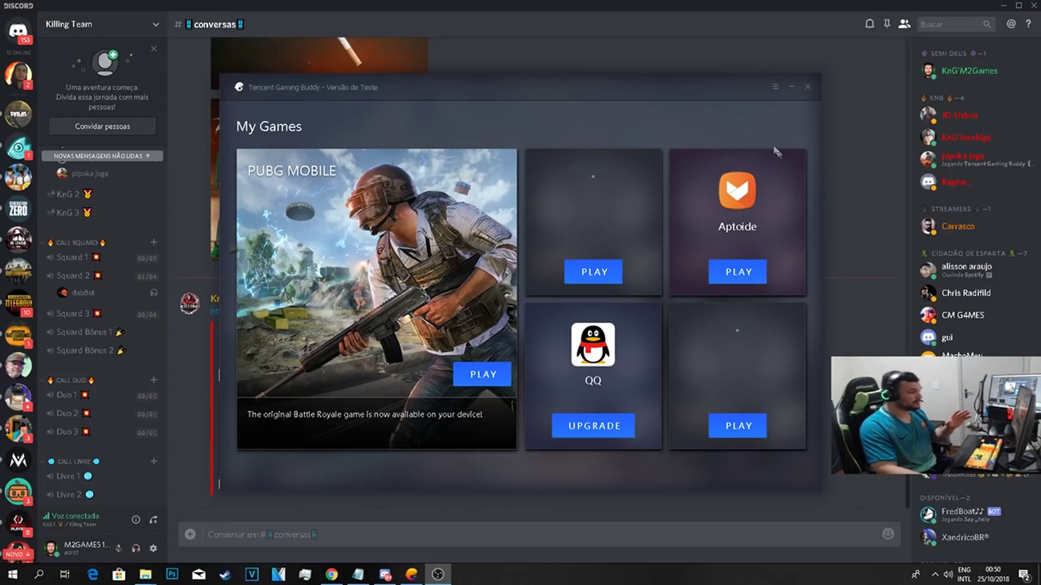
Bring Tencent Gaming Buddy to the front, set its interface language to 简体中文, and save the configuration.
left_click(331, 574)
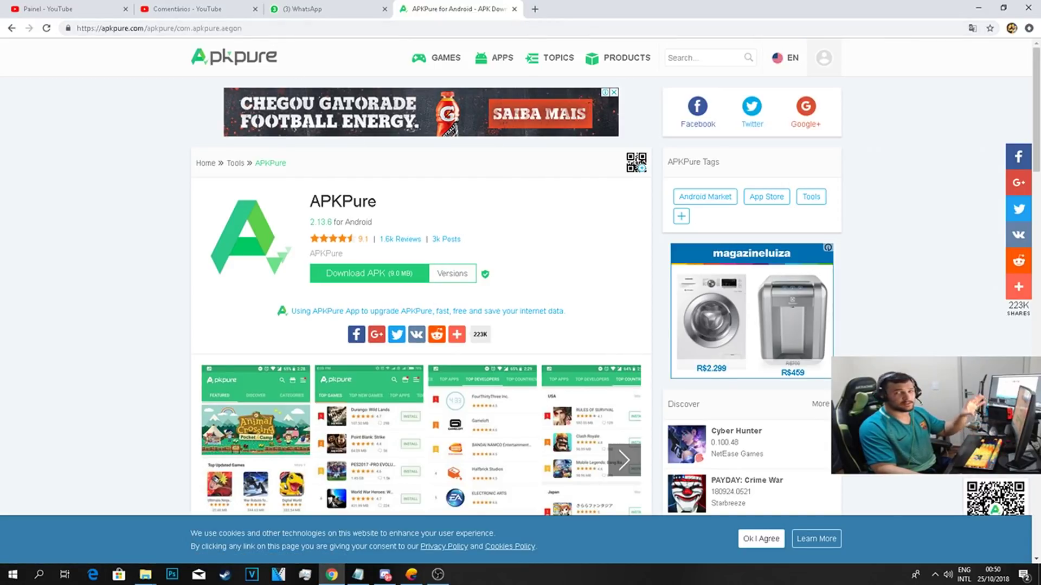
left_click(411, 575)
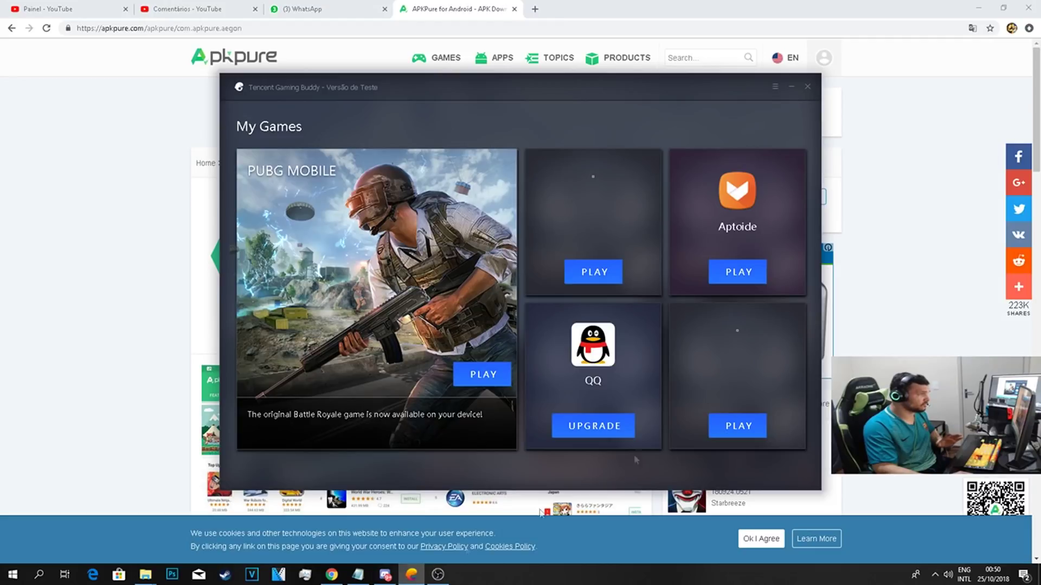
left_click(775, 86)
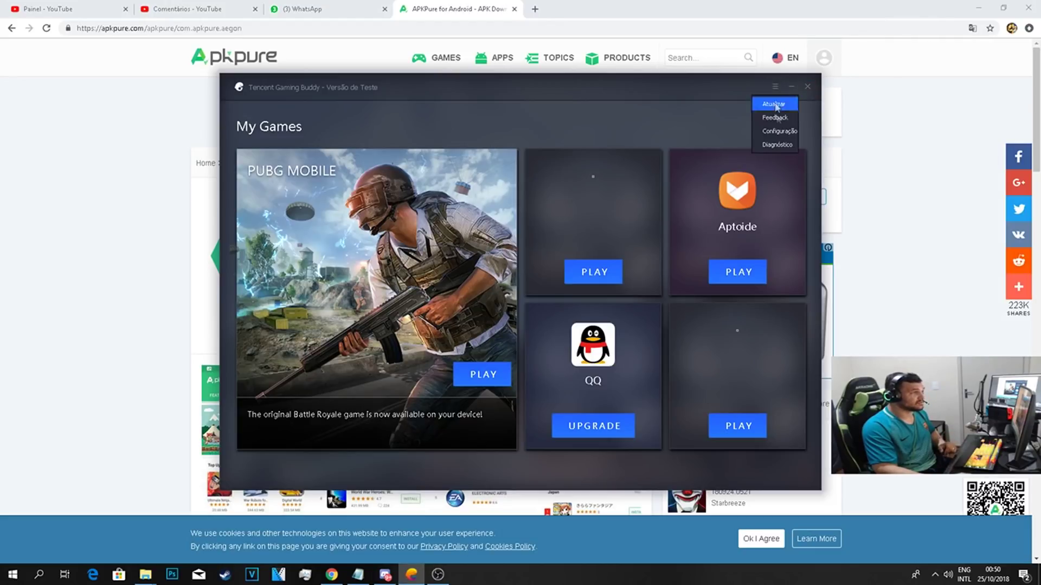
left_click(778, 132)
left_click(471, 314)
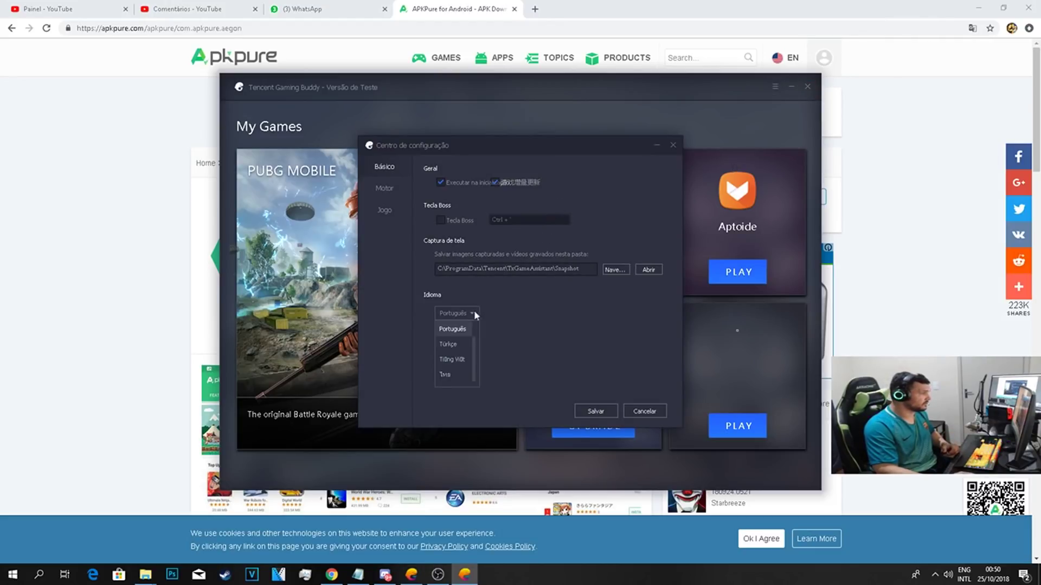
scroll(465, 358, "up", 4)
left_click(465, 331)
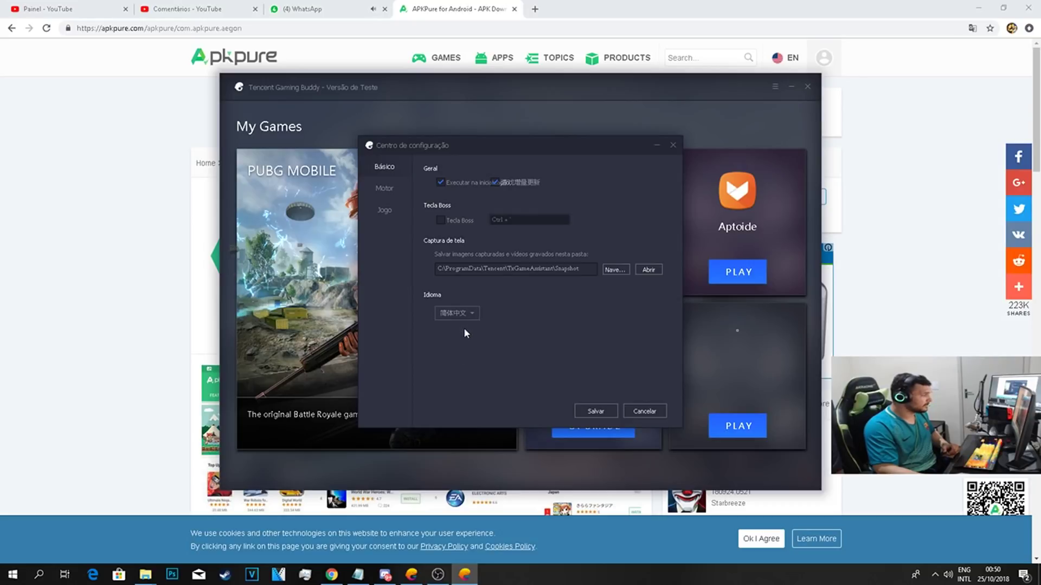
left_click(588, 410)
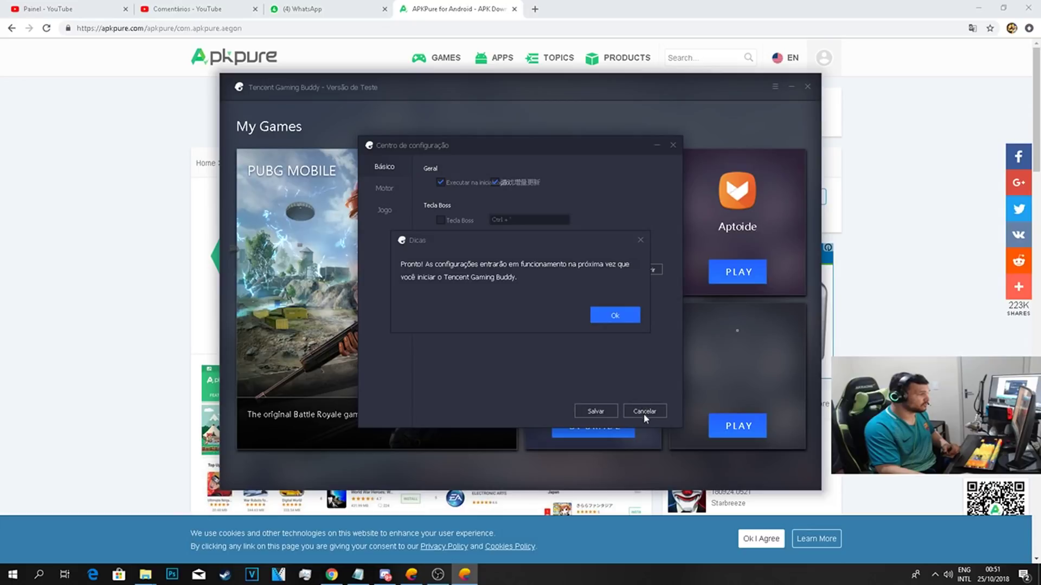
key("Return")
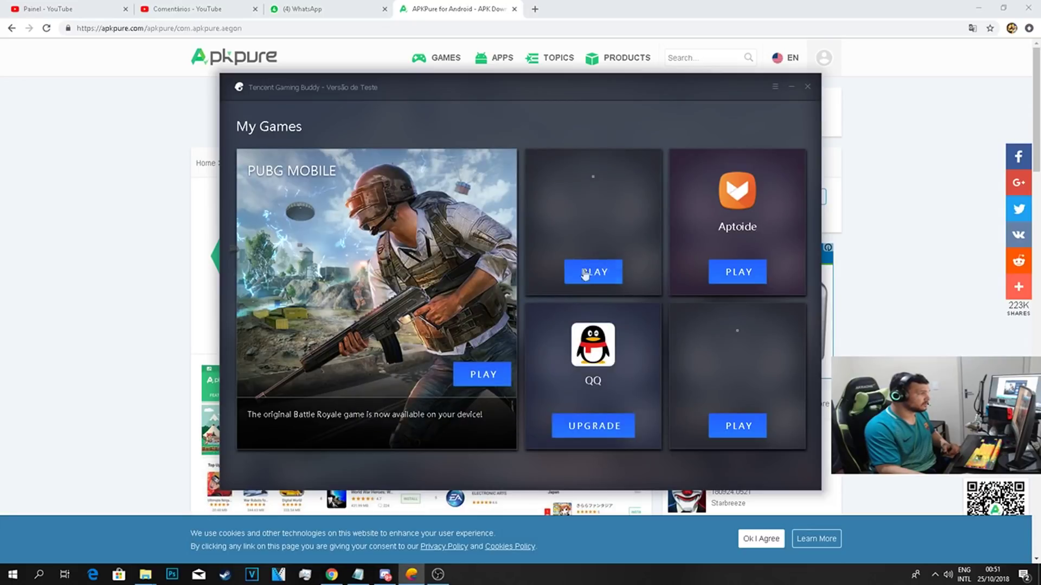
Review the game, device model and engine settings, set the interface language back to Português, and save.
left_click(775, 87)
left_click(779, 131)
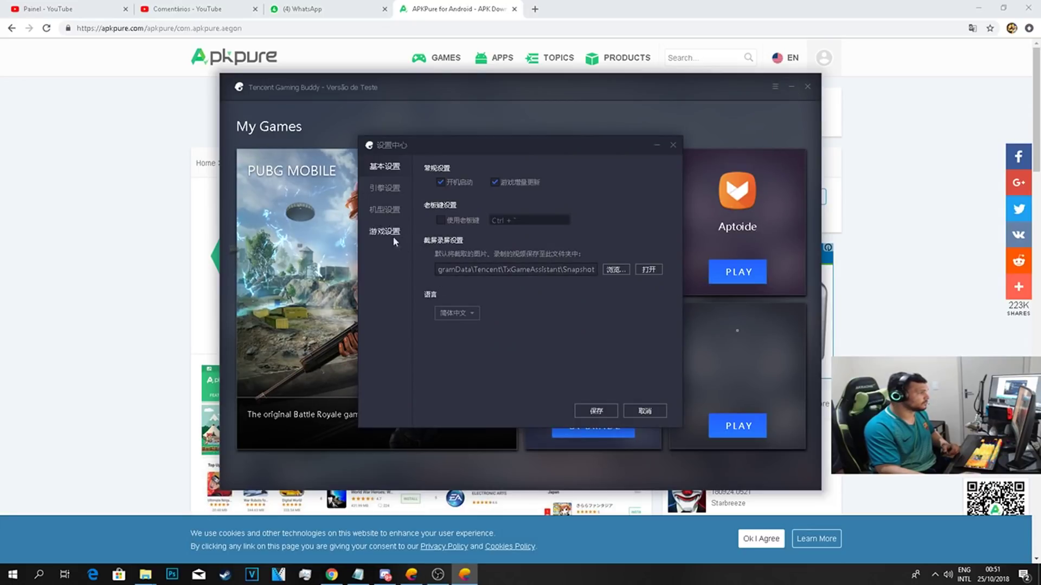
left_click(397, 229)
left_click(392, 208)
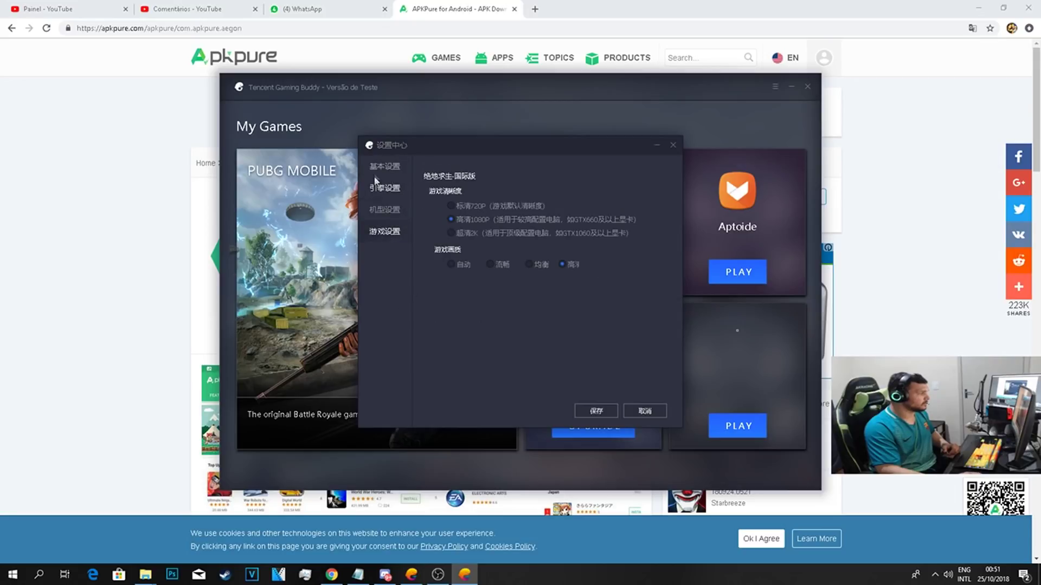
left_click(386, 190)
left_click(388, 168)
left_click(457, 314)
left_click(461, 360)
left_click(596, 412)
left_click(593, 304)
Change the interface language from the configuration center to 简体中文 and save the setting.
left_click(775, 87)
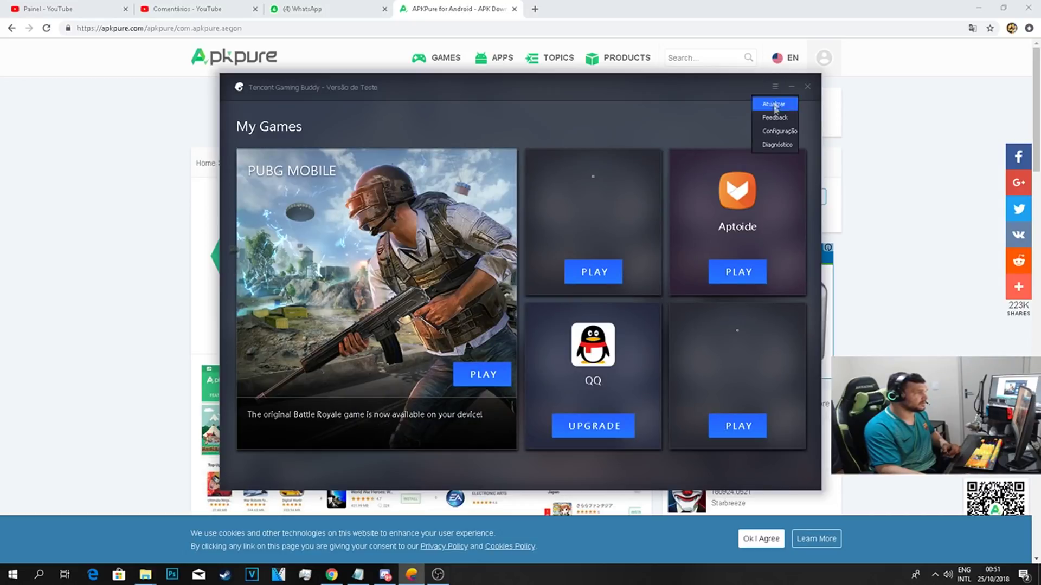
left_click(779, 131)
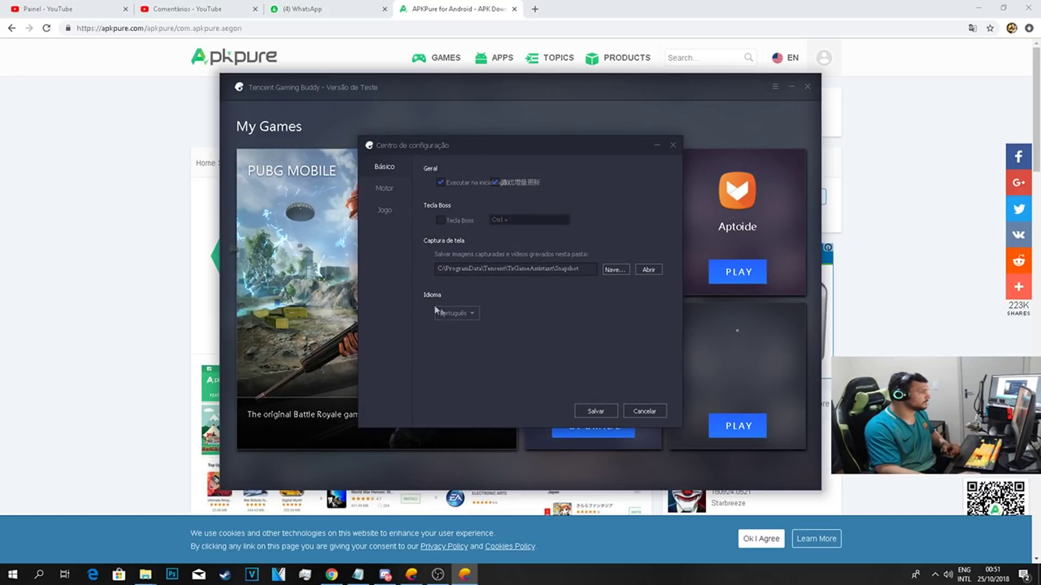
left_click(467, 316)
left_click(461, 331)
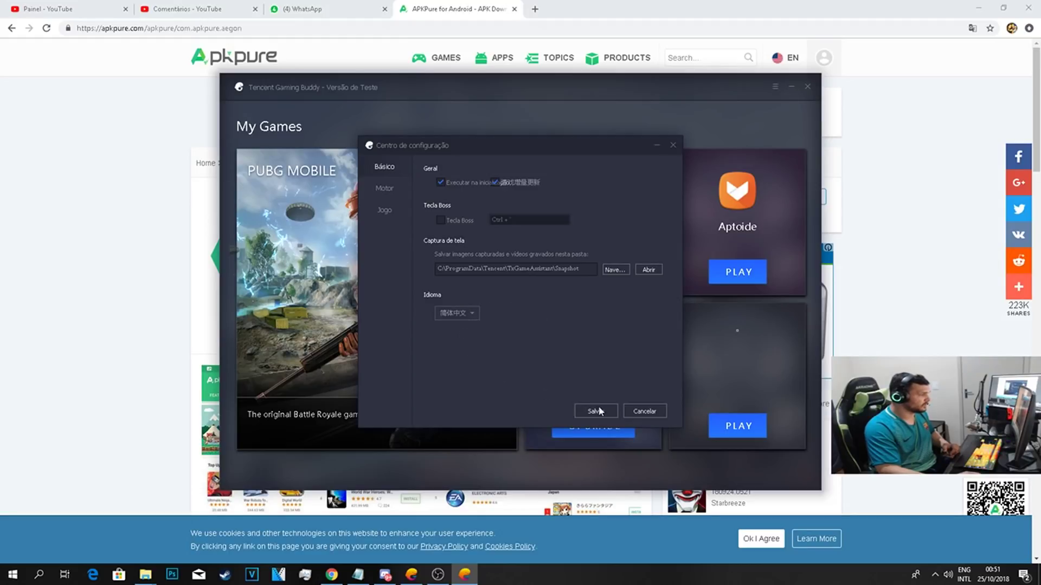
left_click(600, 412)
left_click(615, 316)
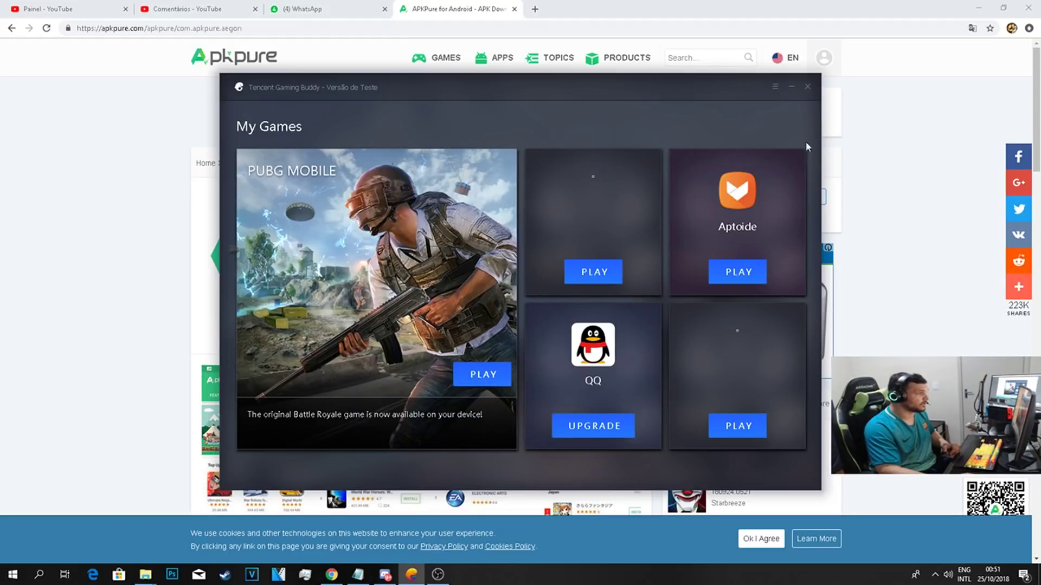
Quit Tencent Gaming Buddy completely, including its background tray process, and relaunch it from the desktop.
left_click(807, 88)
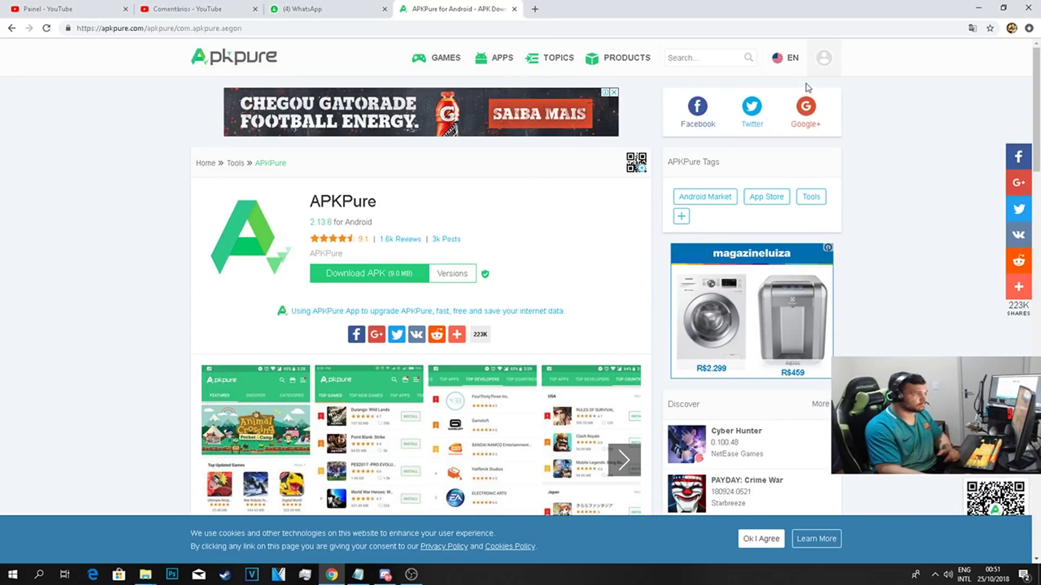
left_click(935, 578)
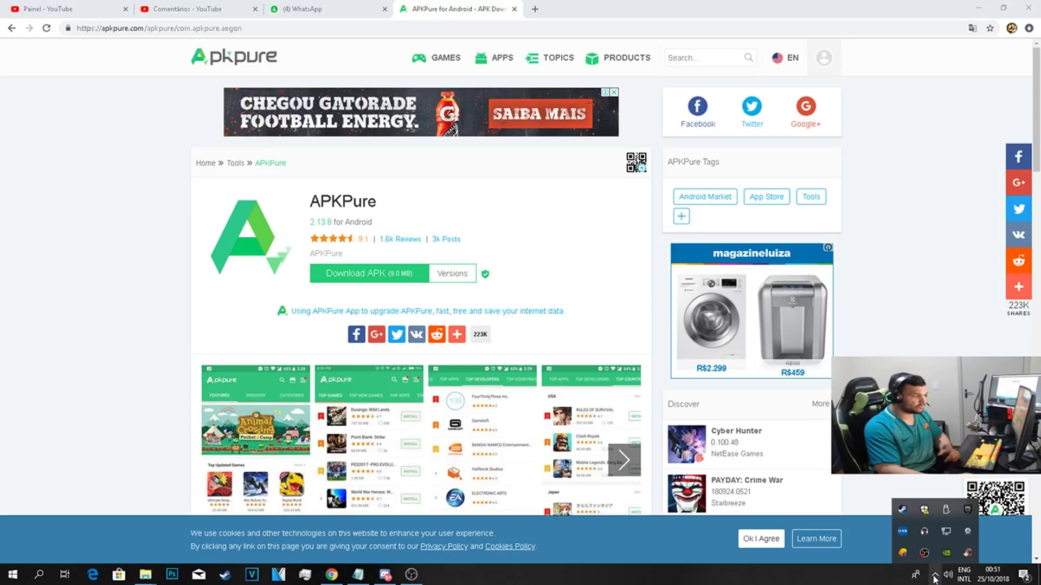
right_click(902, 553)
left_click(910, 549)
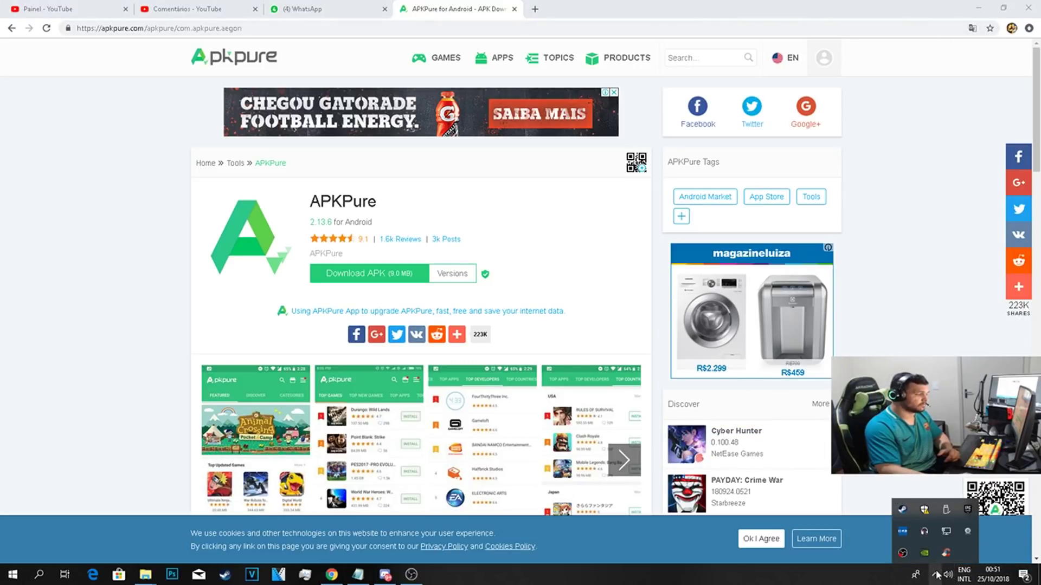
left_click(979, 8)
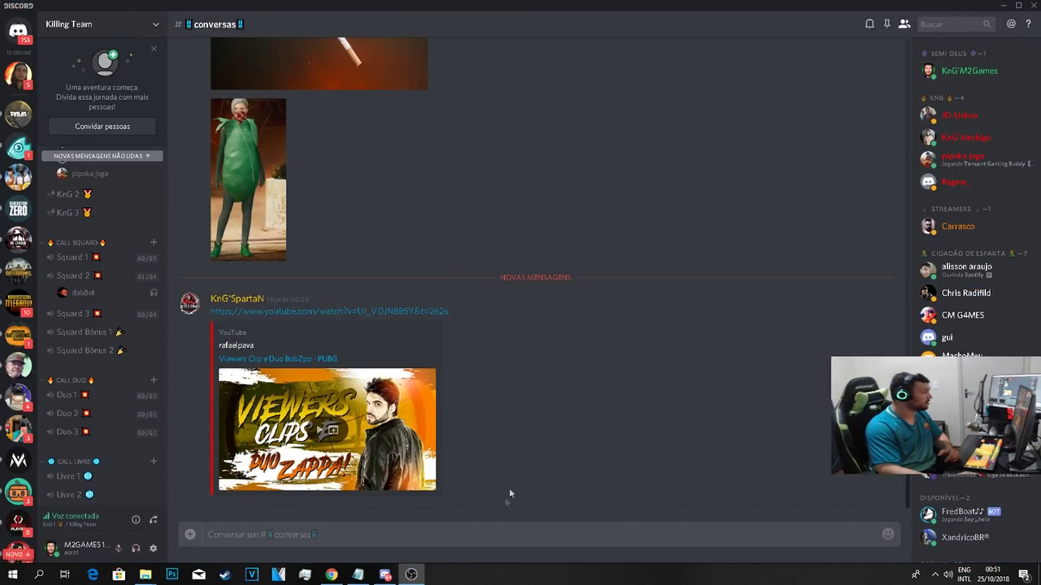
left_click(1002, 5)
double_click(433, 412)
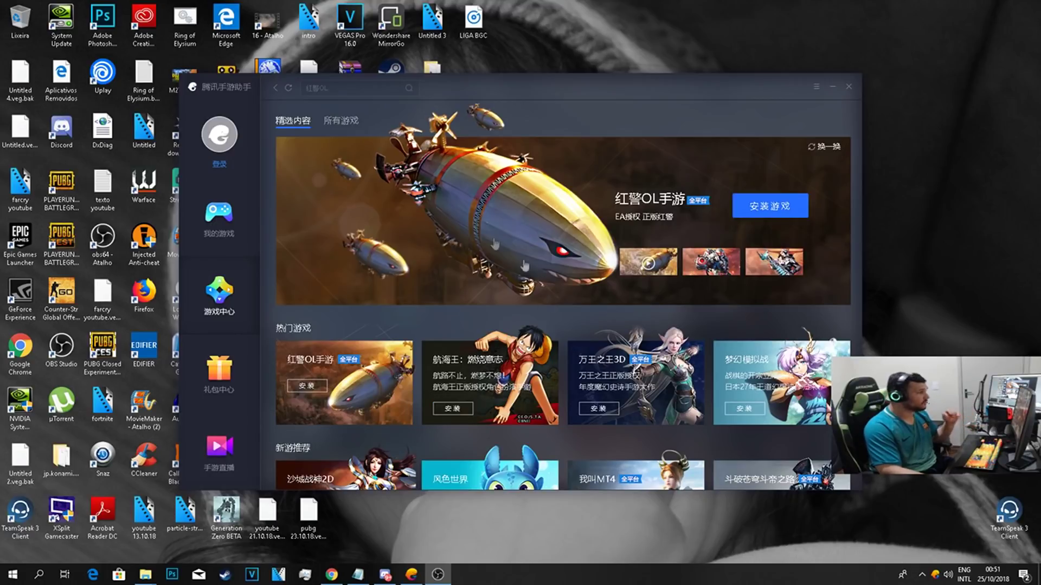
Install APKPure_v2.13.6_apkpure.com from Downloads as a local APK in My Games, open the app, and exit the emulator.
left_click_drag(521, 89, 537, 70)
left_click(263, 218)
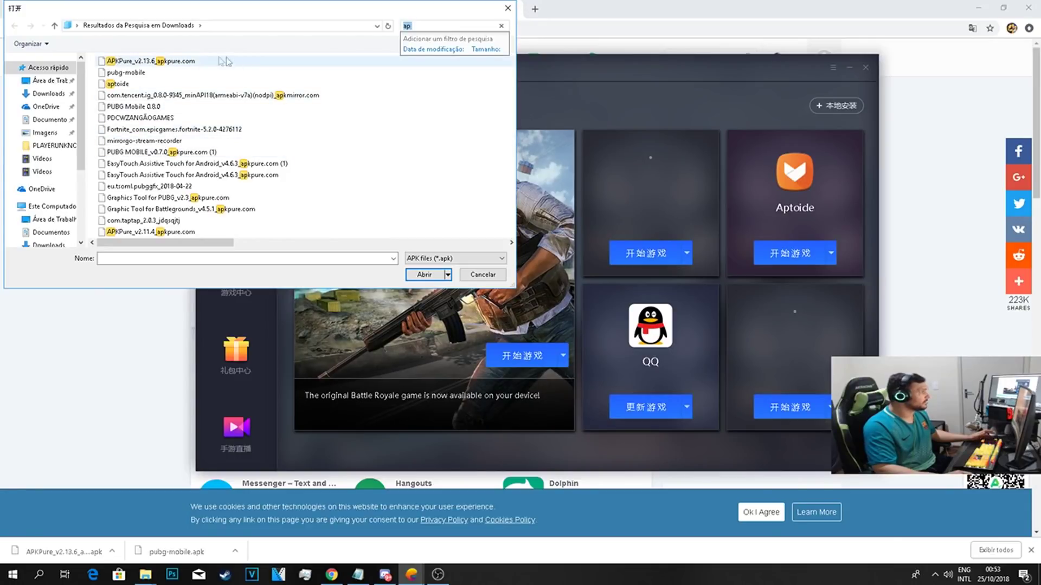
left_click(147, 63)
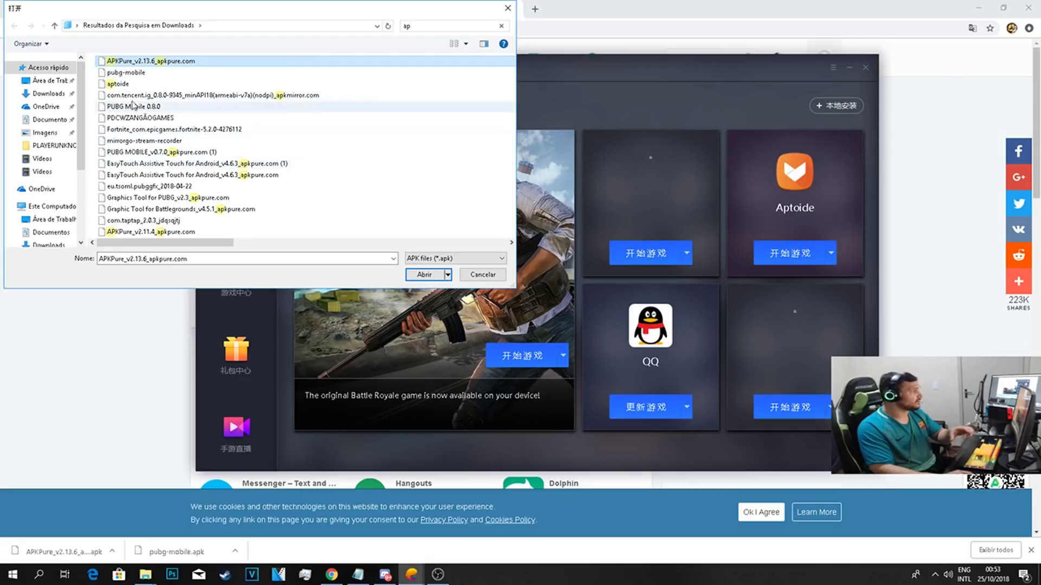
left_click(424, 275)
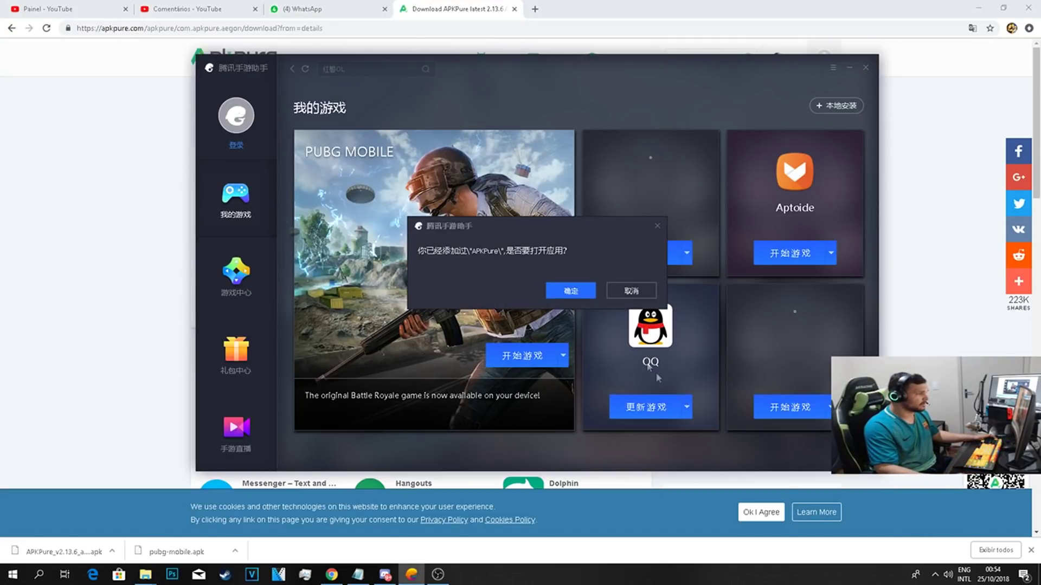
left_click(571, 291)
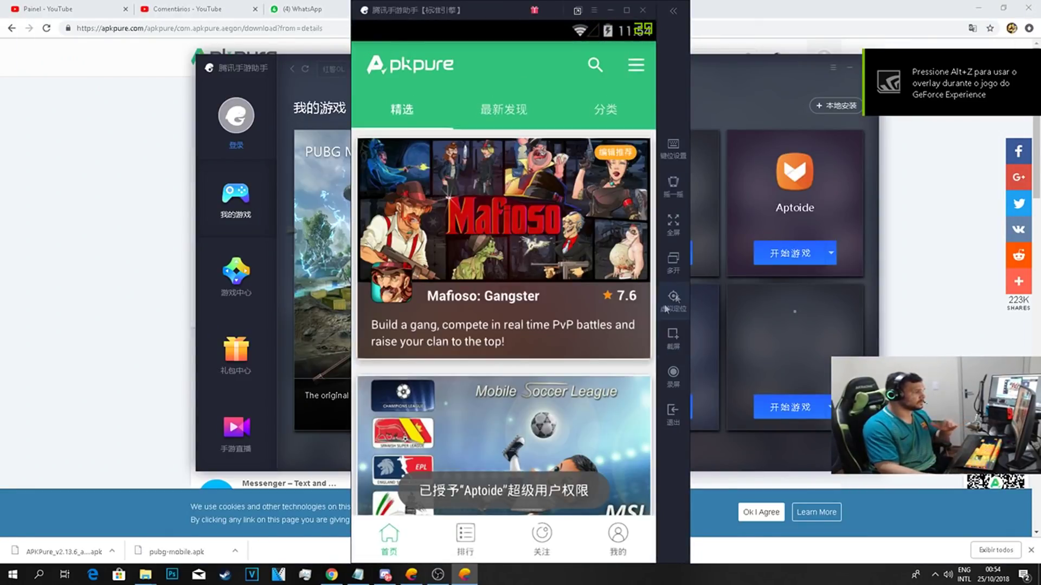
left_click(643, 13)
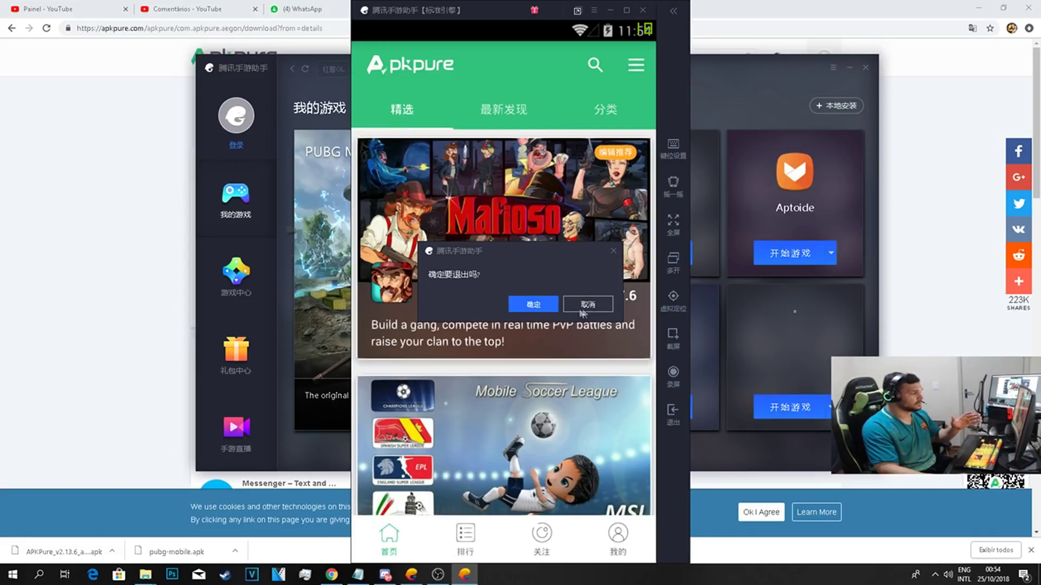
left_click(534, 306)
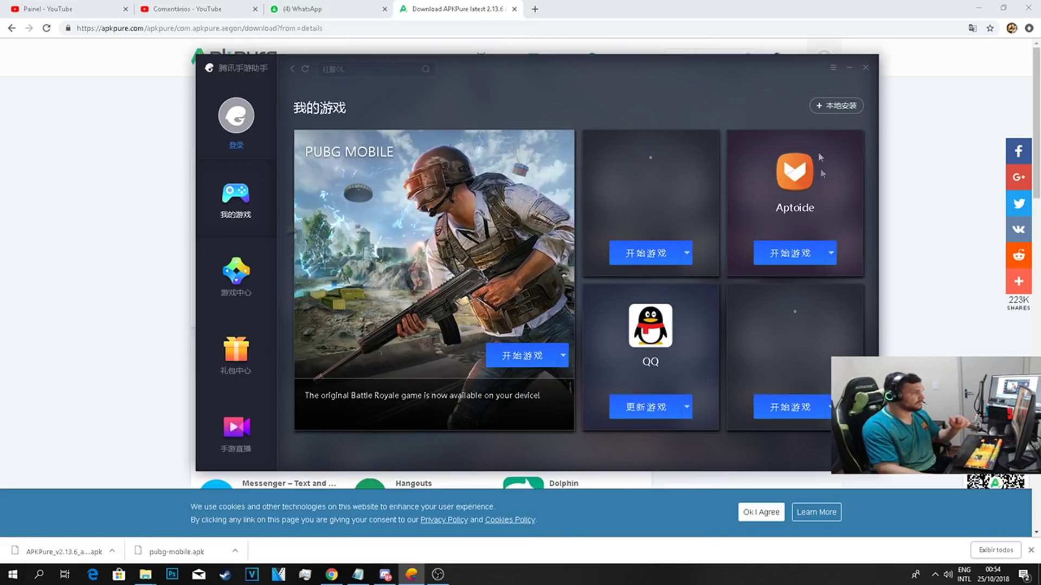
Set the interface language to Português in the settings center and save the change.
left_click(833, 67)
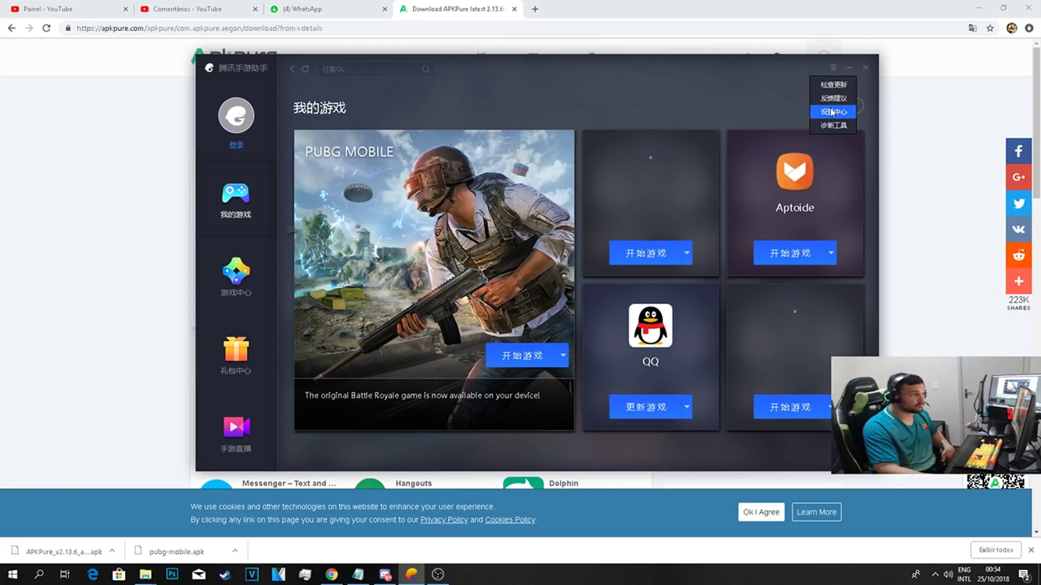
mouse_move(831, 70)
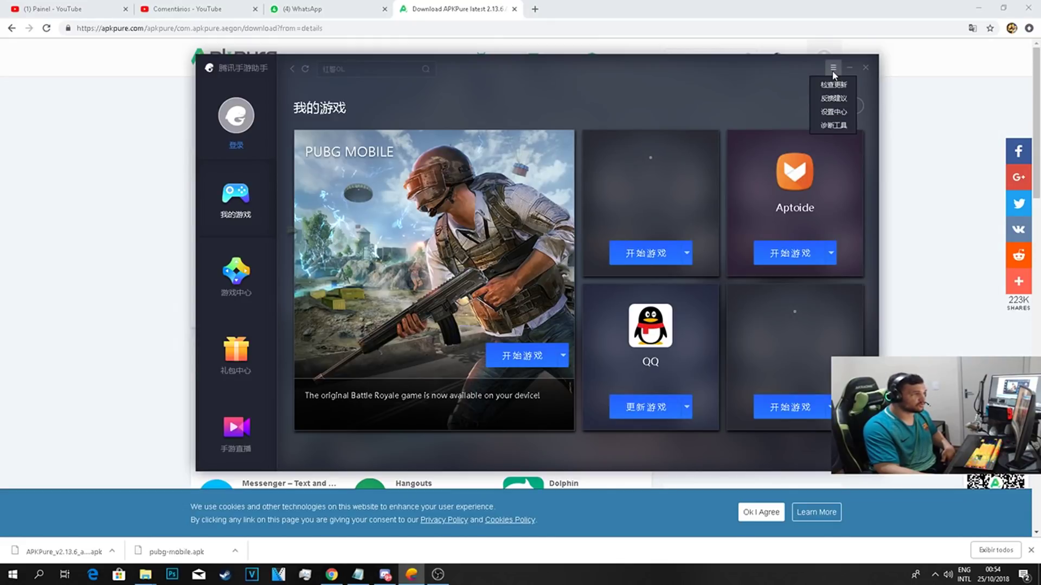
left_click(832, 111)
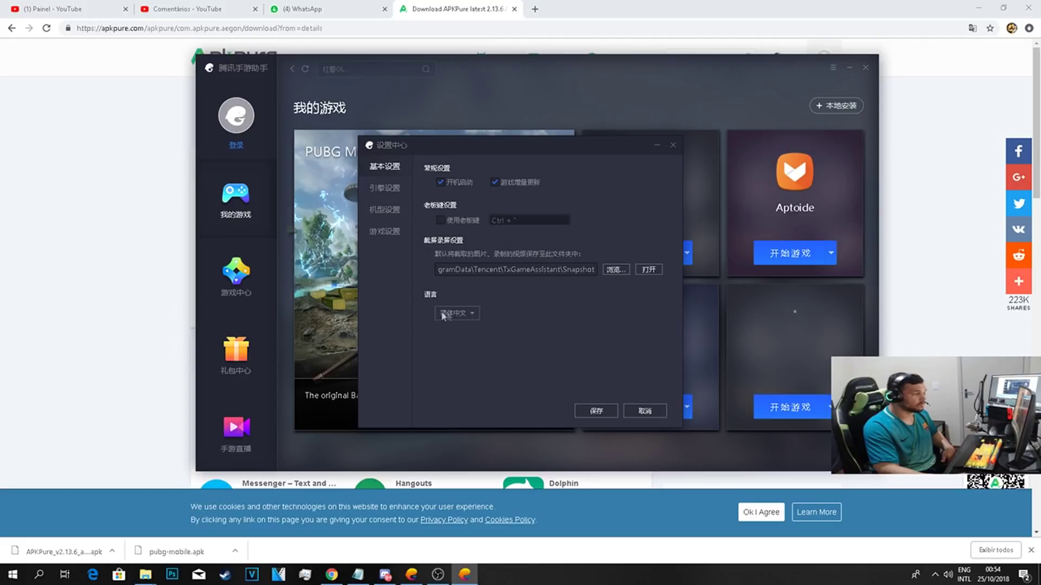
left_click(464, 318)
left_click(460, 360)
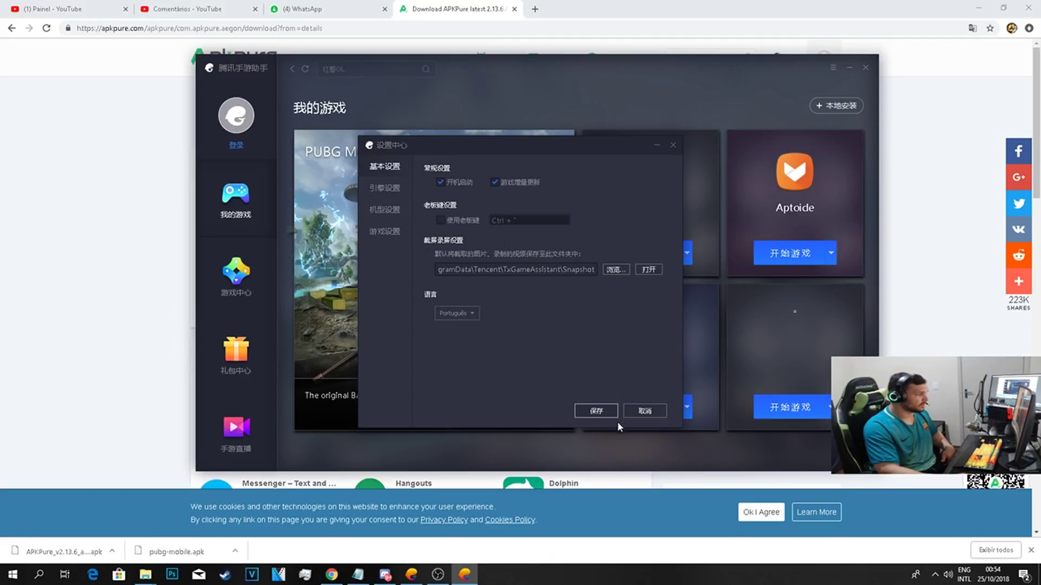
left_click(603, 412)
left_click(587, 305)
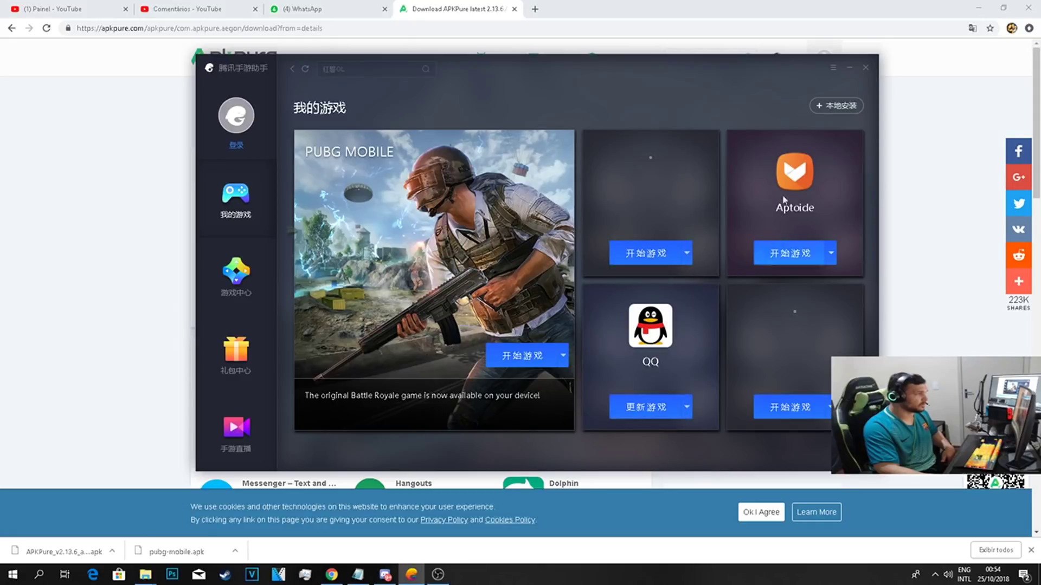
Exit the emulator launcher fully so the language change applies, and start it again from the desktop.
left_click(865, 68)
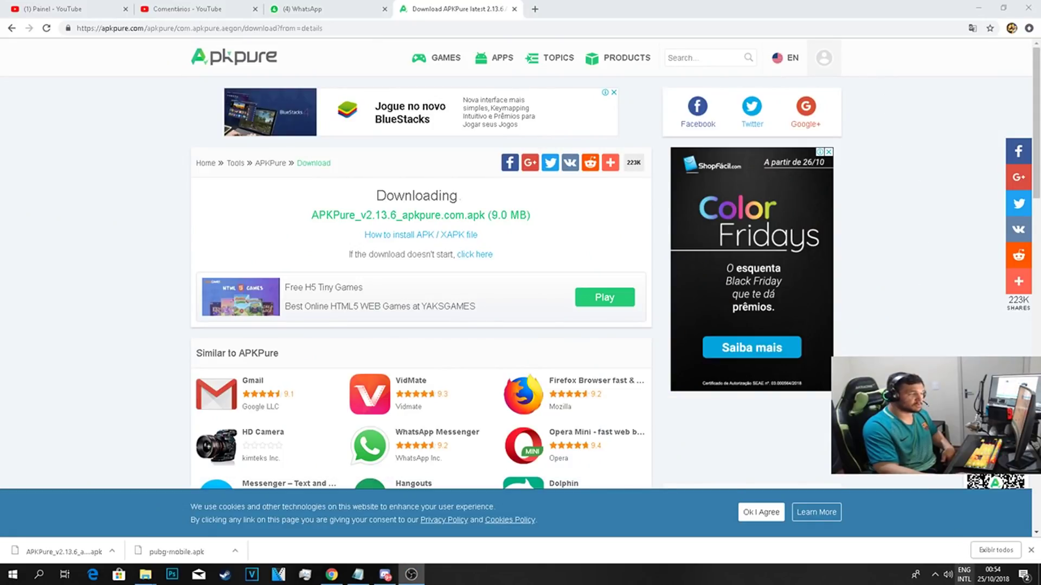
left_click(935, 574)
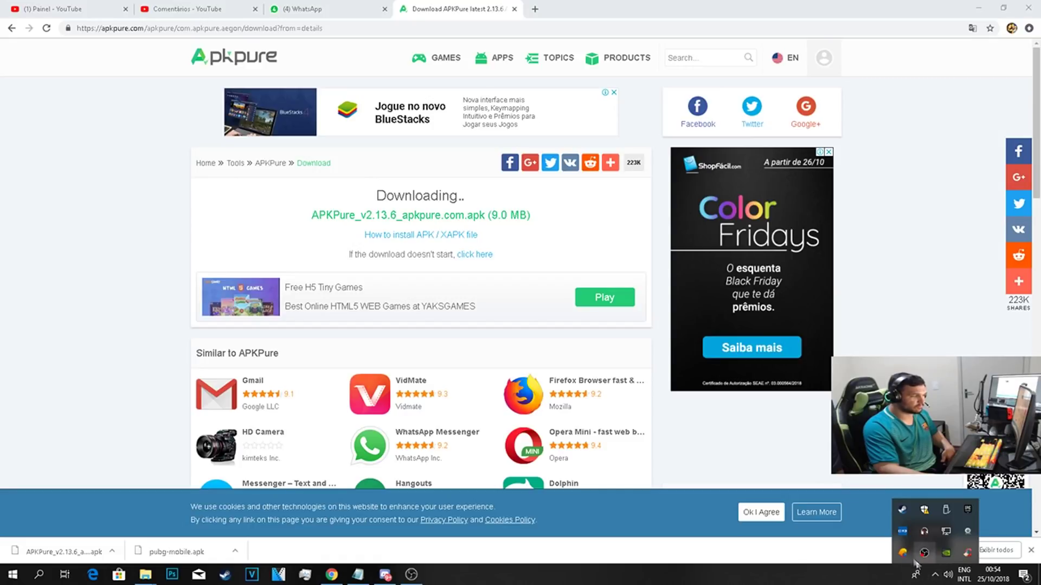
left_click(979, 7)
double_click(432, 409)
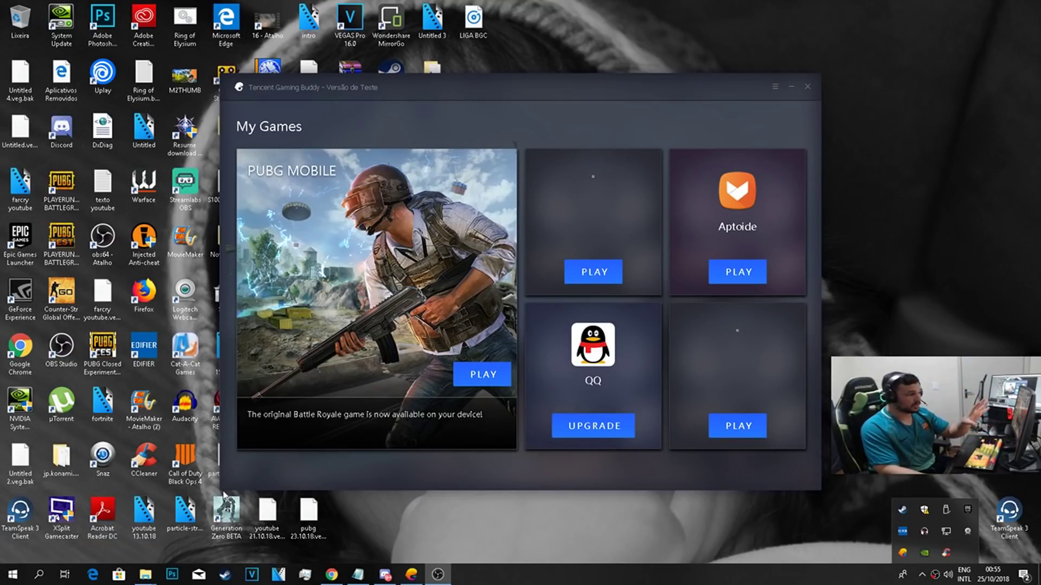
Open APKPure from My Games, search for "pubg mobile", and open the PUBG MOBILE page from Tencent Games.
left_click(738, 428)
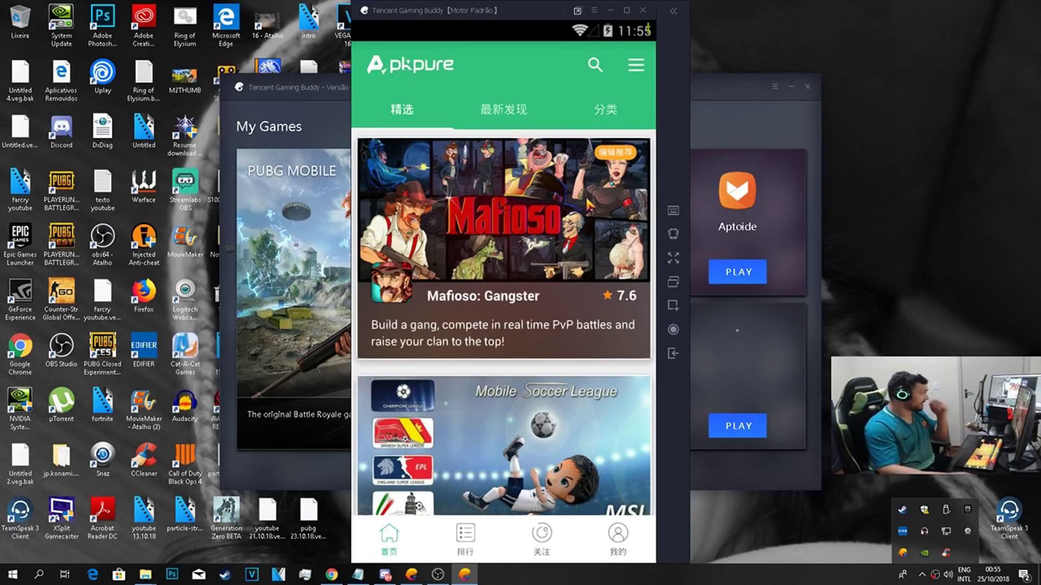
left_click(595, 65)
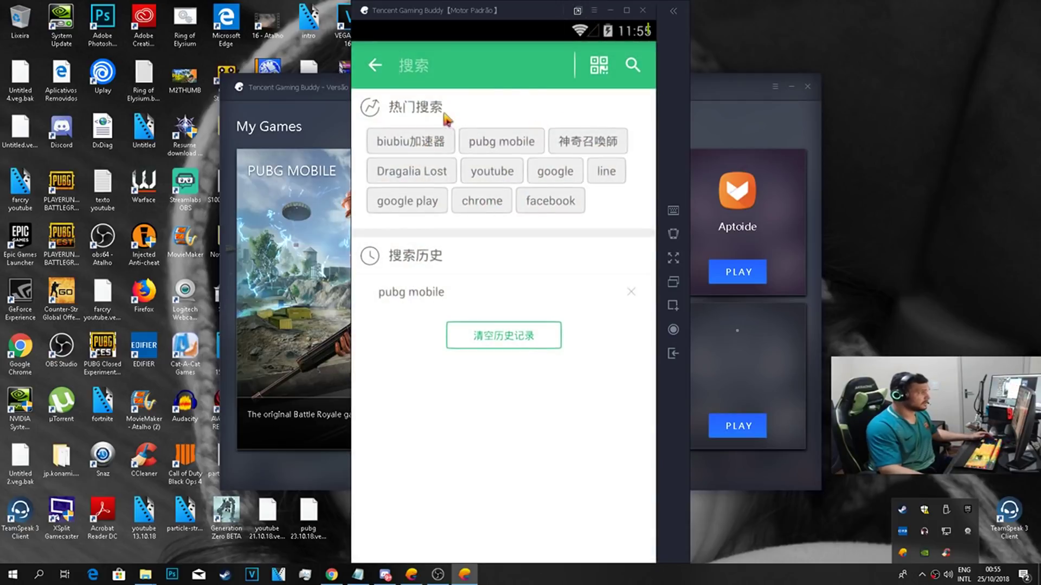
type("pubg")
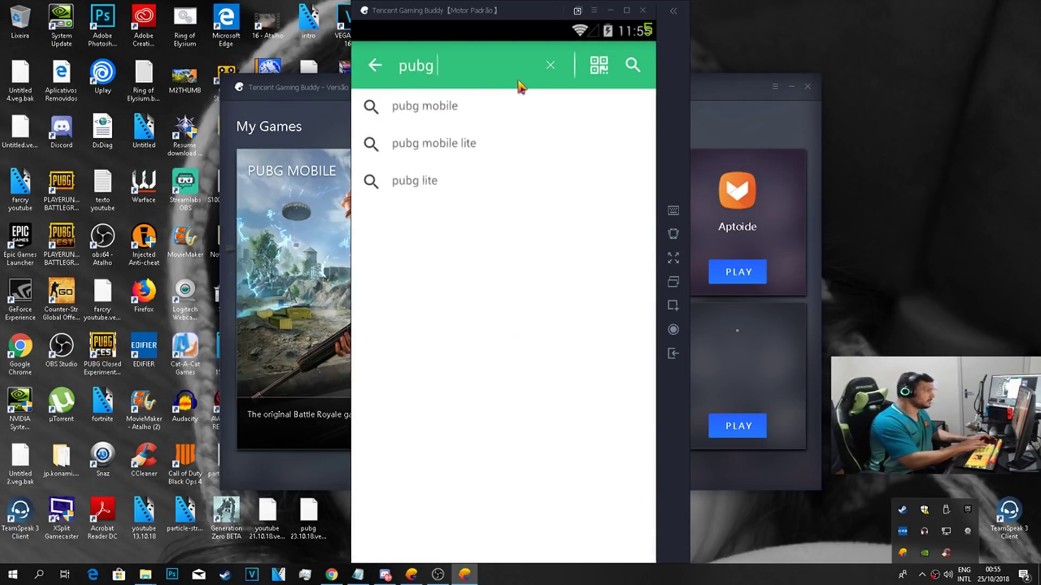
left_click(458, 108)
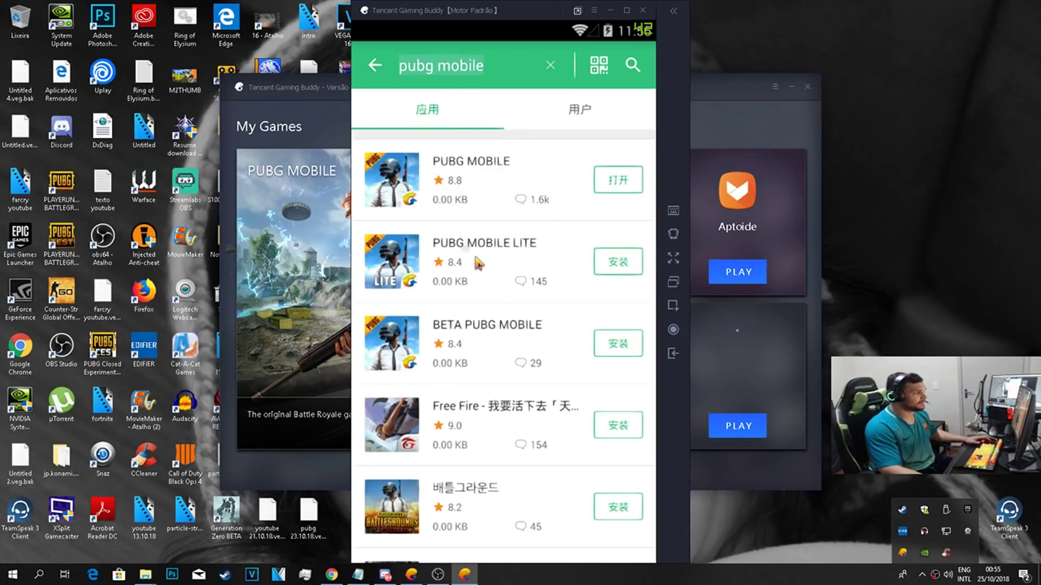
left_click(510, 169)
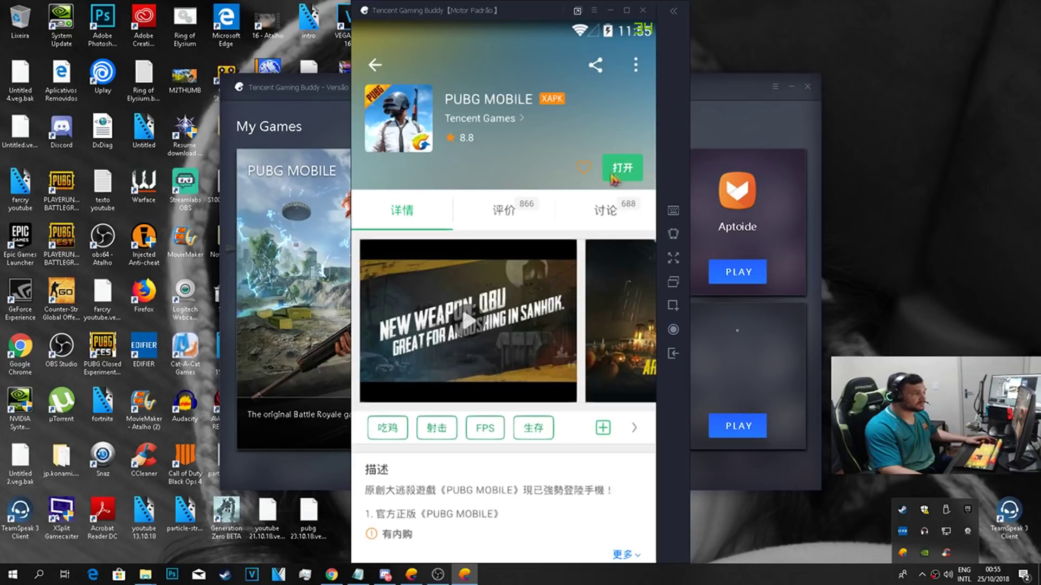
Launch PUBG MOBILE from its APKPure page and switch the emulator to full screen.
left_click(613, 180)
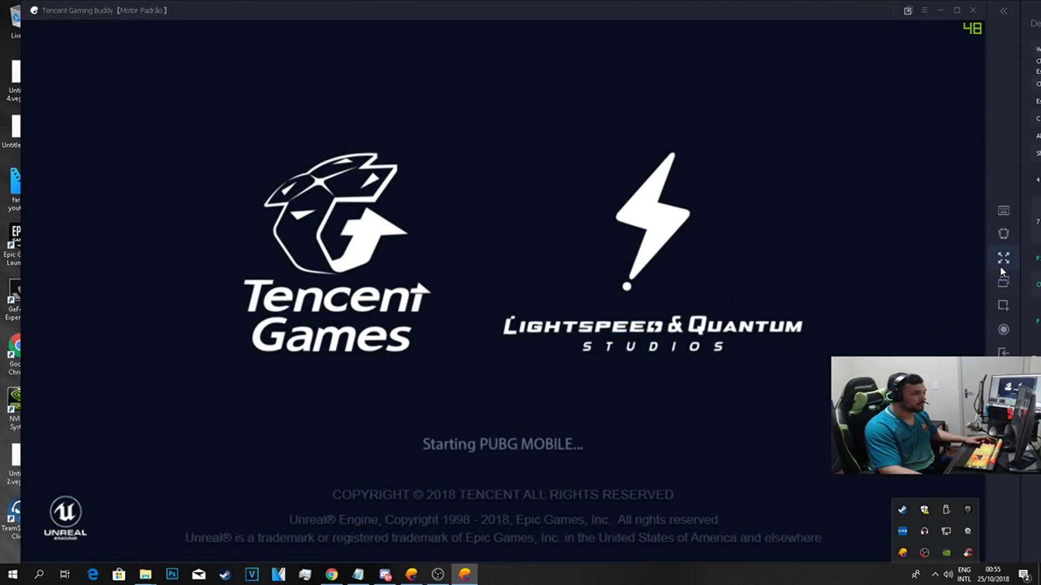
left_click(1000, 265)
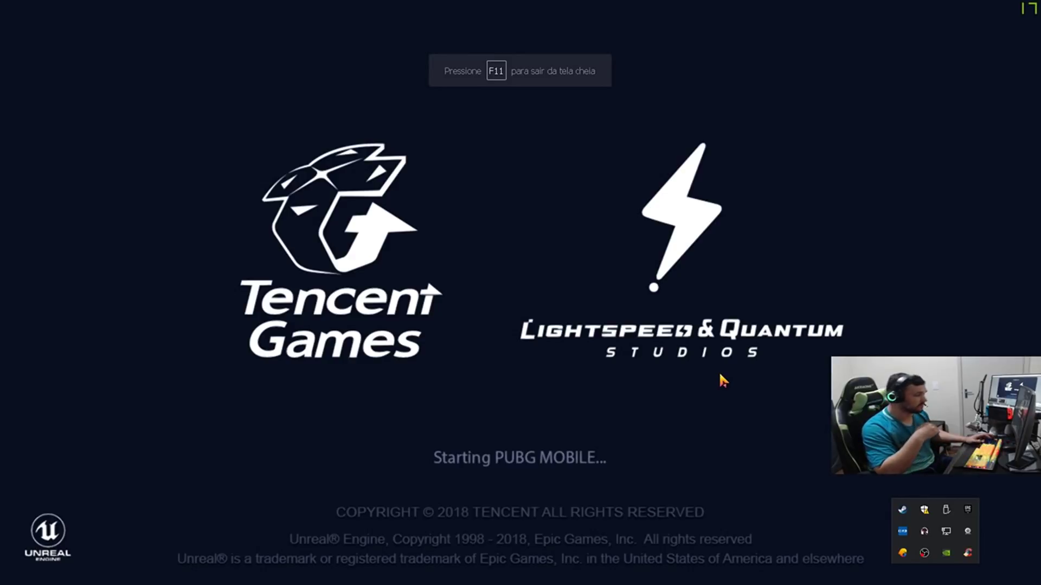
key("super")
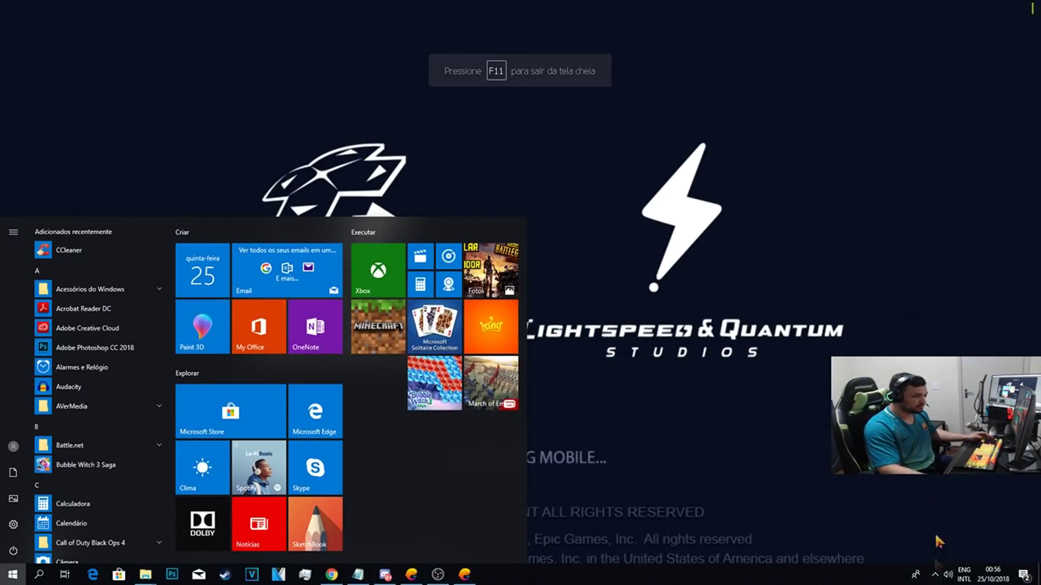
key("super")
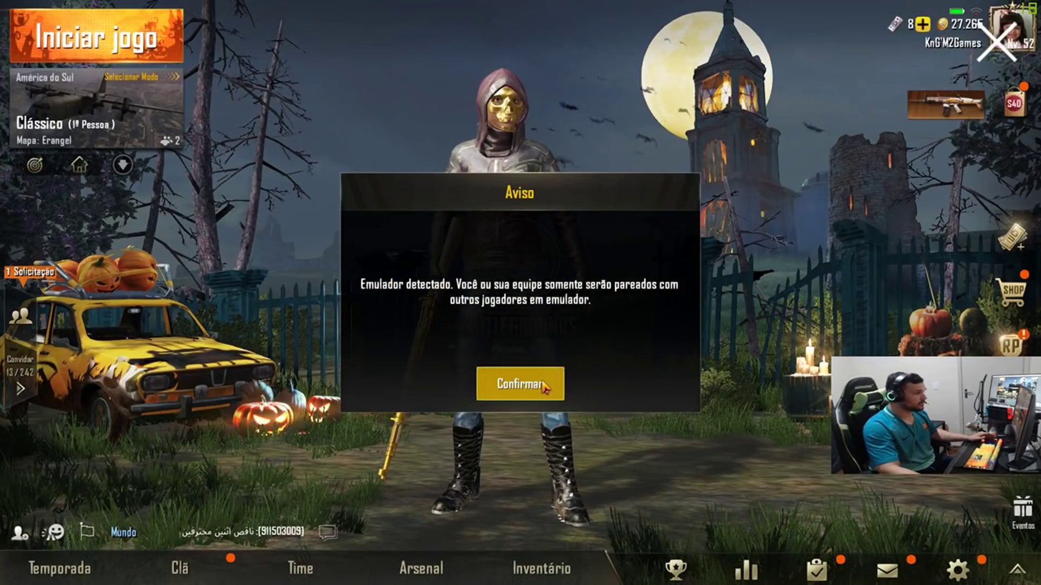
Confirm the emulator notice in the game lobby and check the interface language in the game's settings.
left_click(521, 383)
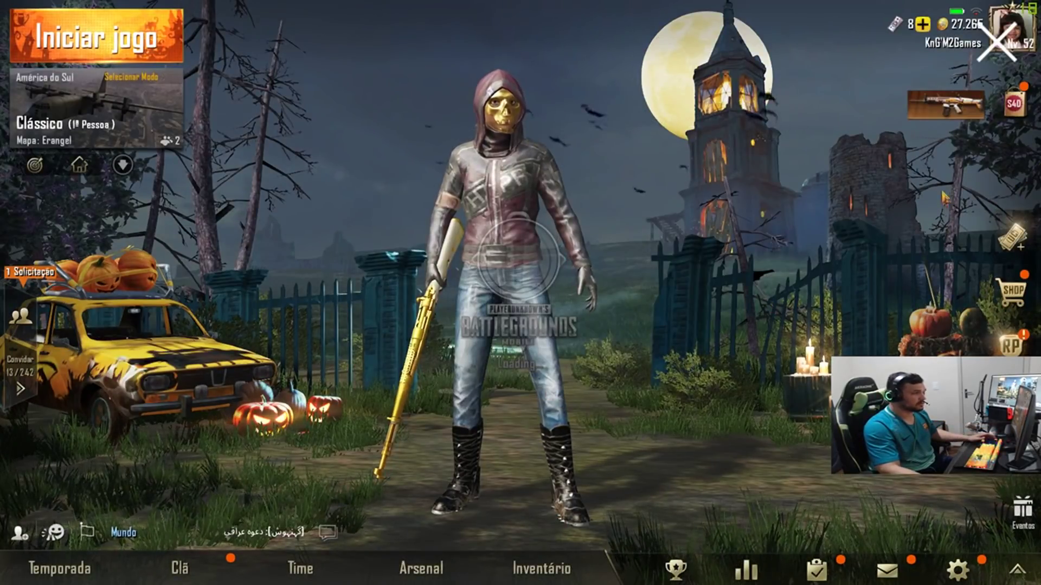
left_click(767, 304)
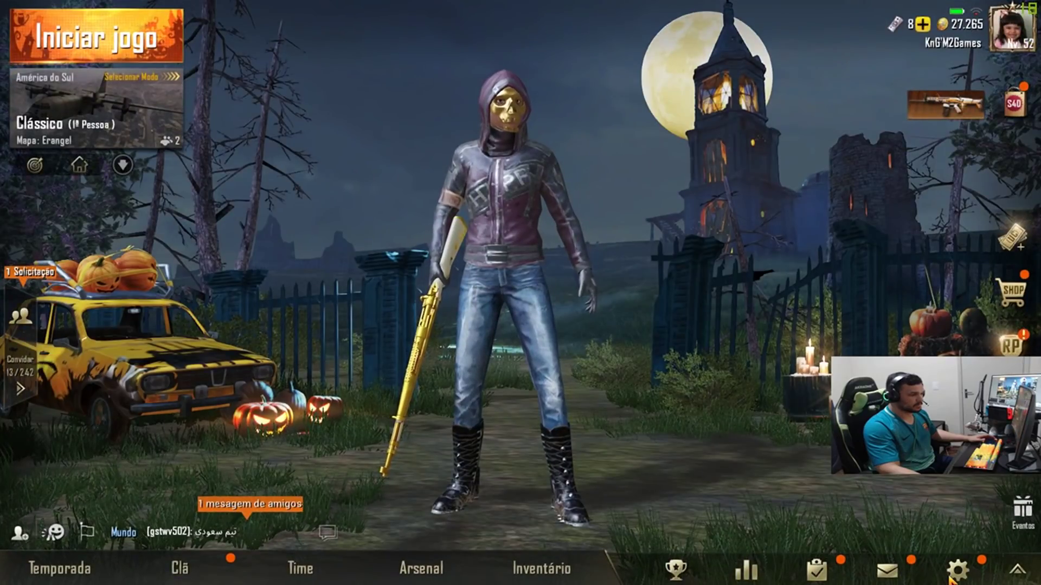
left_click(951, 578)
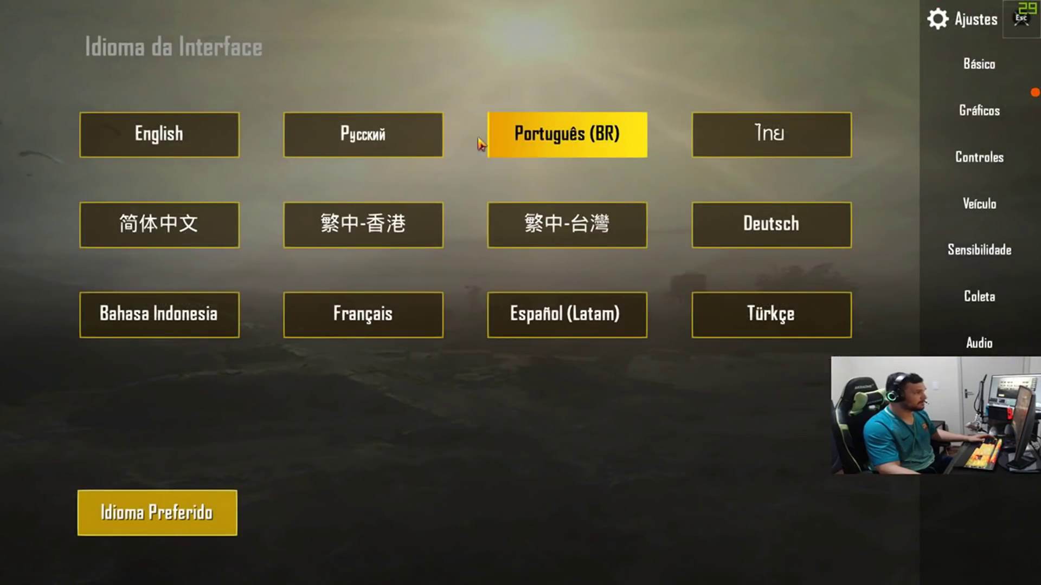
left_click(1020, 20)
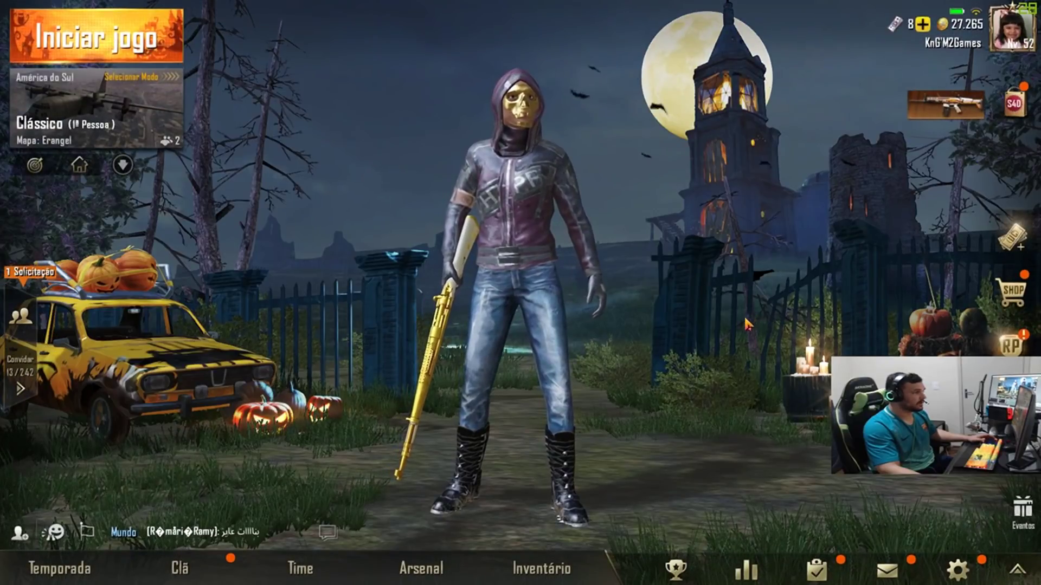